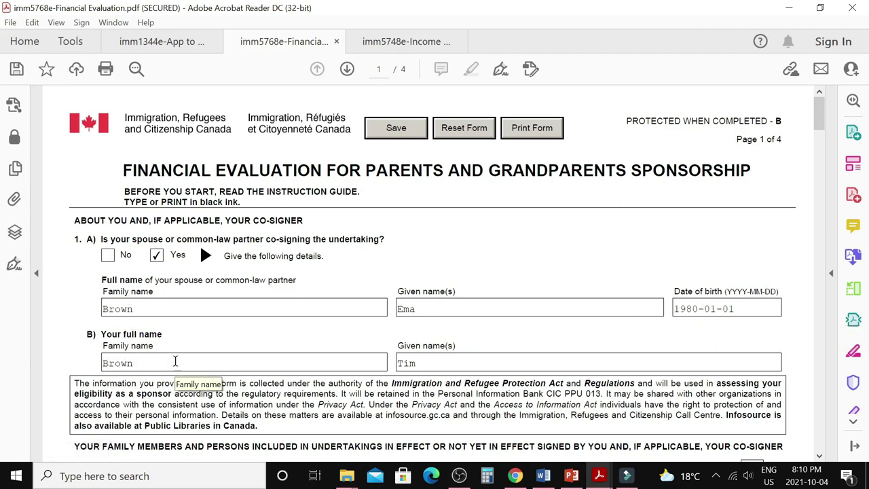
Step: Review the person counts entered in questions 2 to 7 on page 1 of the financial evaluation form
scroll(275, 382, "down", 3)
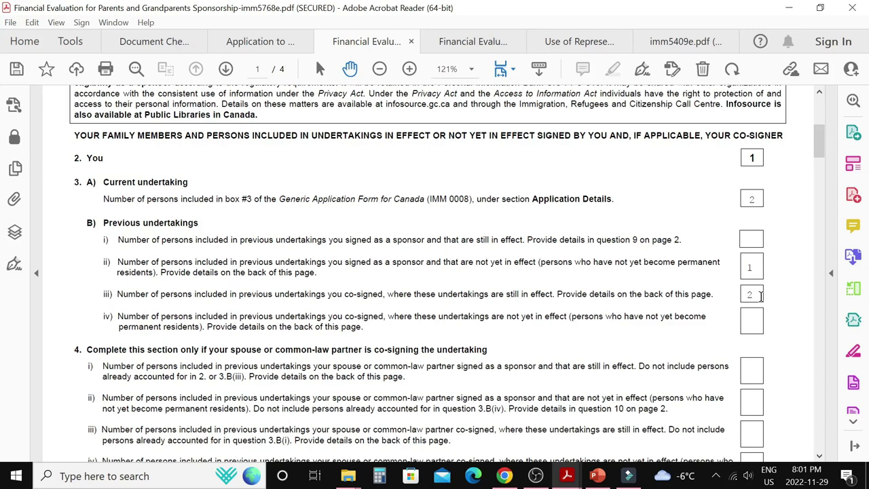
key("Tab")
scroll(421, 308, "down", 1)
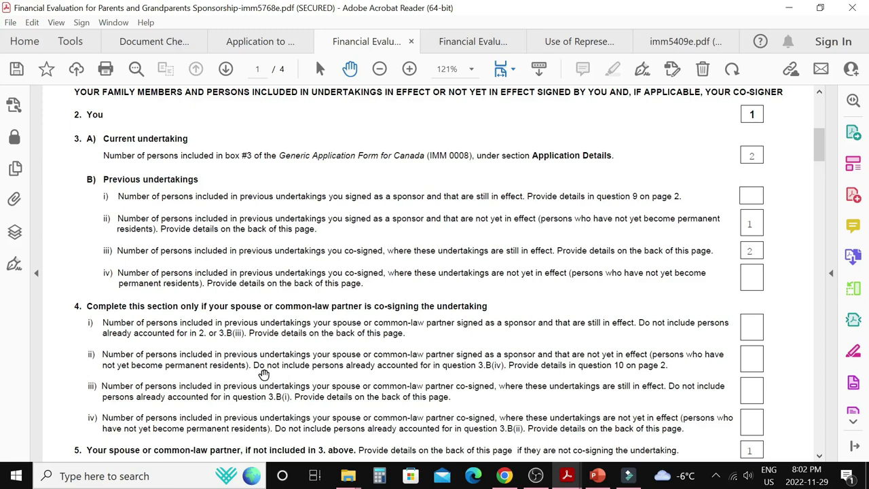
scroll(263, 373, "down", 1)
scroll(228, 333, "down", 1)
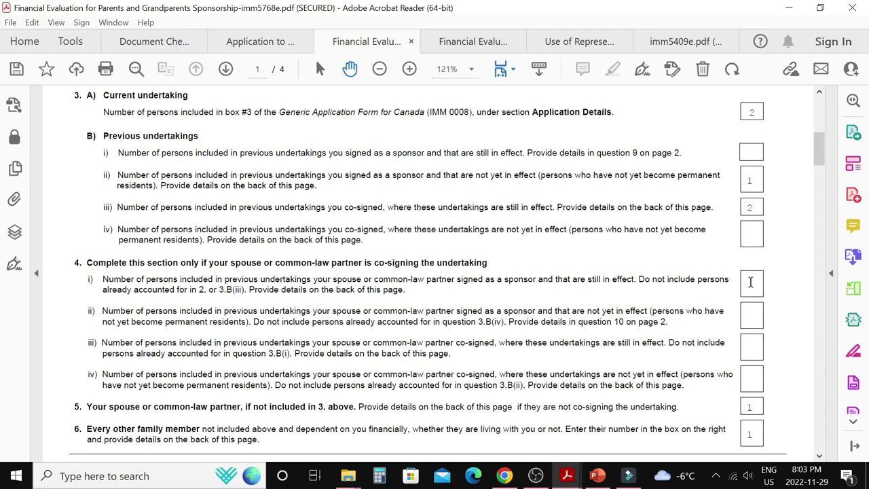
scroll(373, 329, "down", 2)
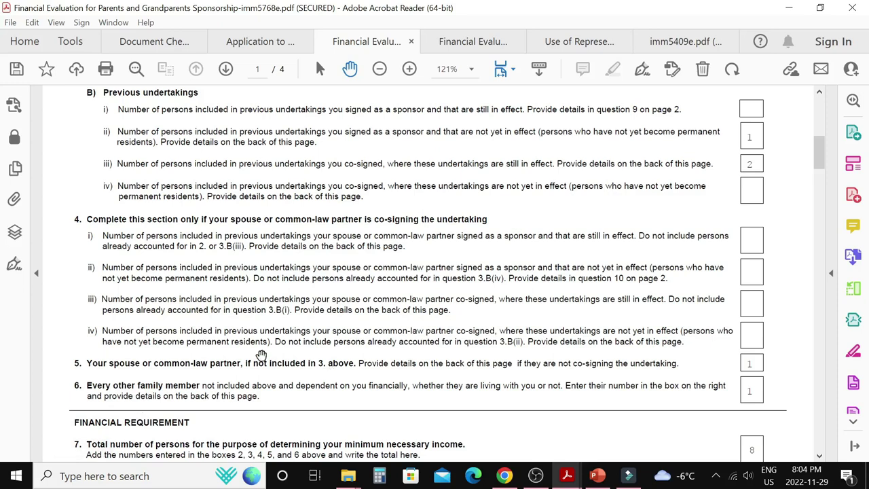
scroll(261, 355, "up", 2)
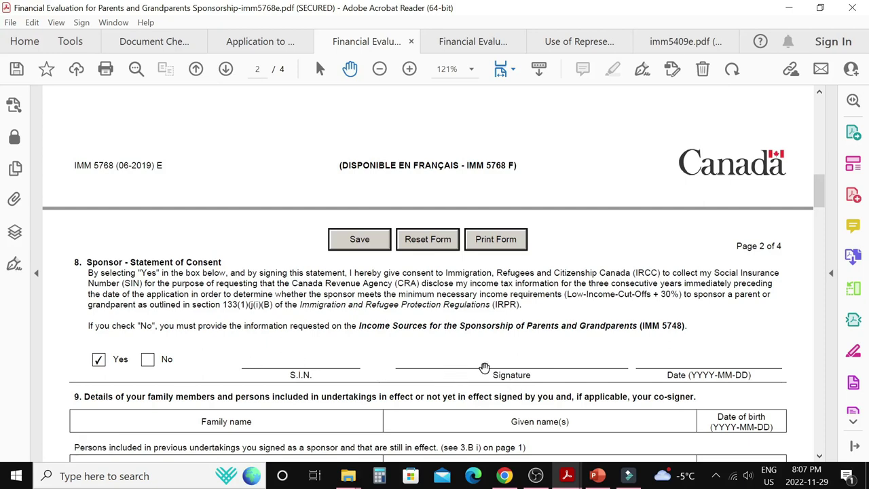
Step: Compare the family member detail tables in question 9 with the previous undertaking counts in question 3B
scroll(484, 367, "down", 3)
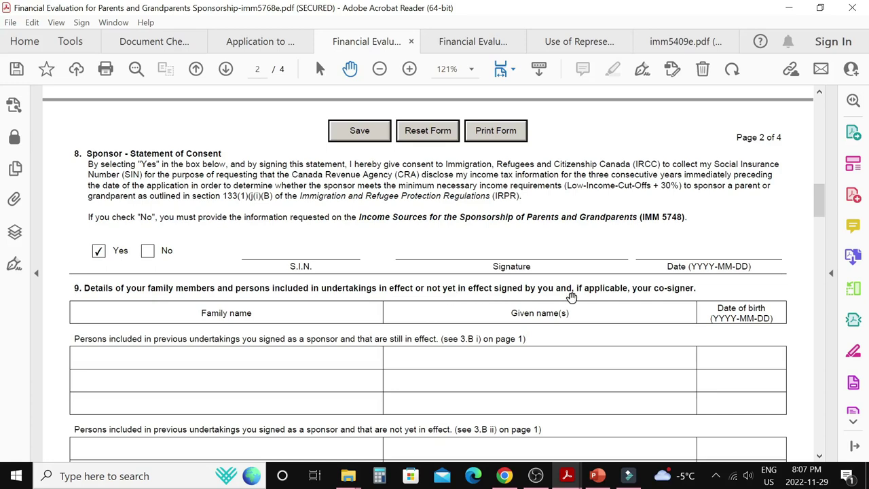
scroll(647, 292, "up", 10)
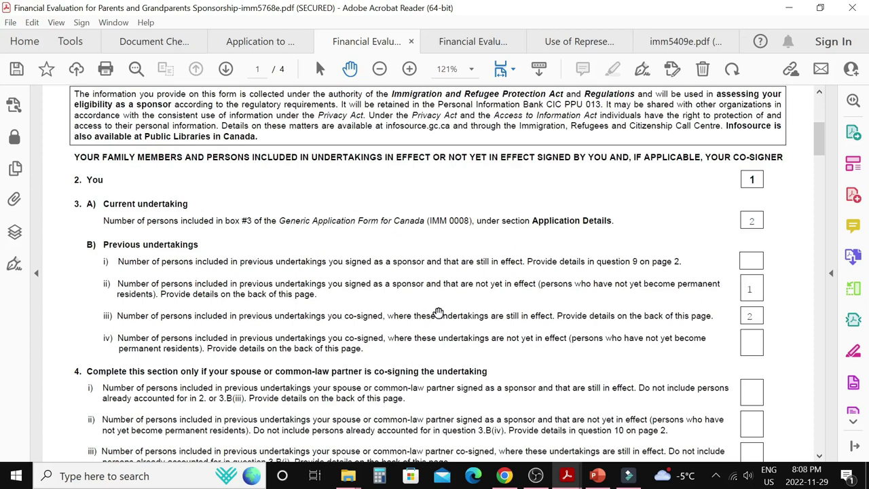
scroll(438, 312, "down", 15)
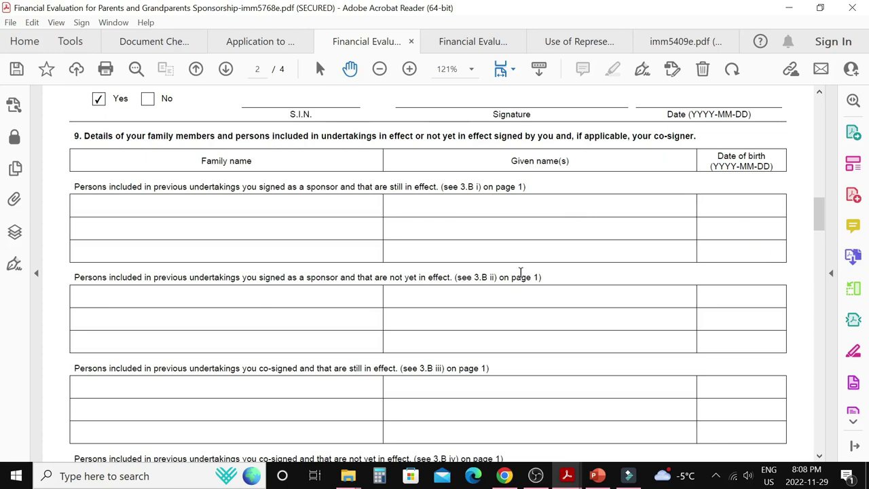
scroll(521, 271, "up", 10)
scroll(458, 236, "up", 3)
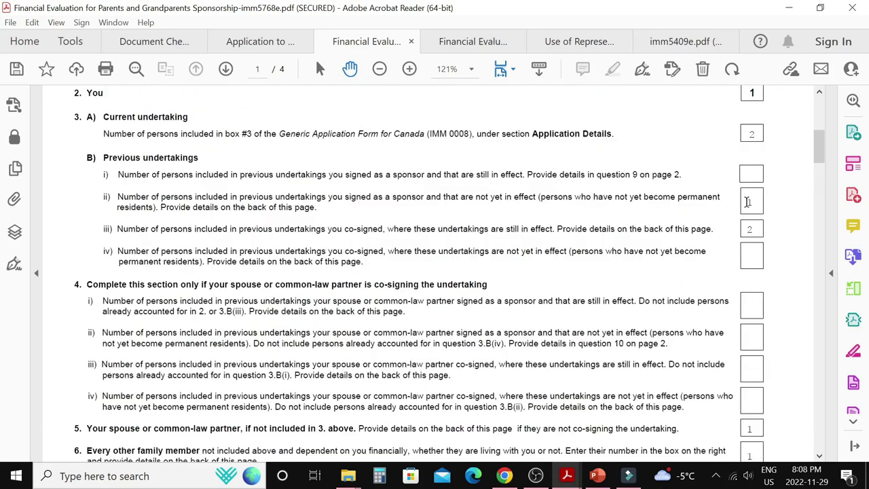
scroll(396, 303, "down", 10)
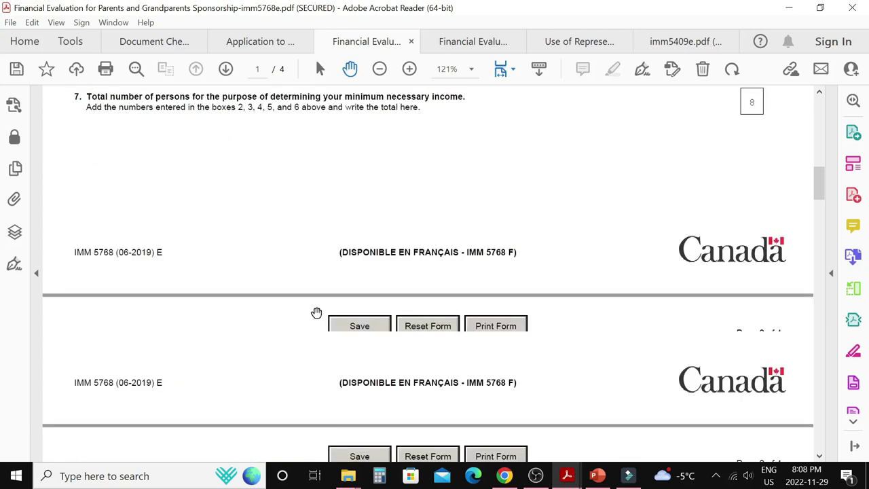
scroll(285, 314, "down", 10)
scroll(285, 314, "up", 8)
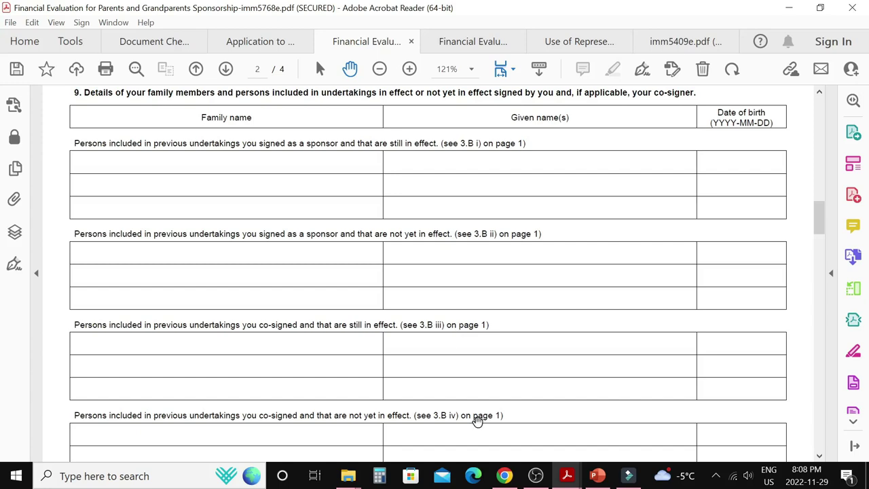
Step: Examine the remaining question 9 tables and the question 10 tables for the co-signing partner's previous undertakings
scroll(475, 417, "down", 3)
scroll(461, 372, "down", 5)
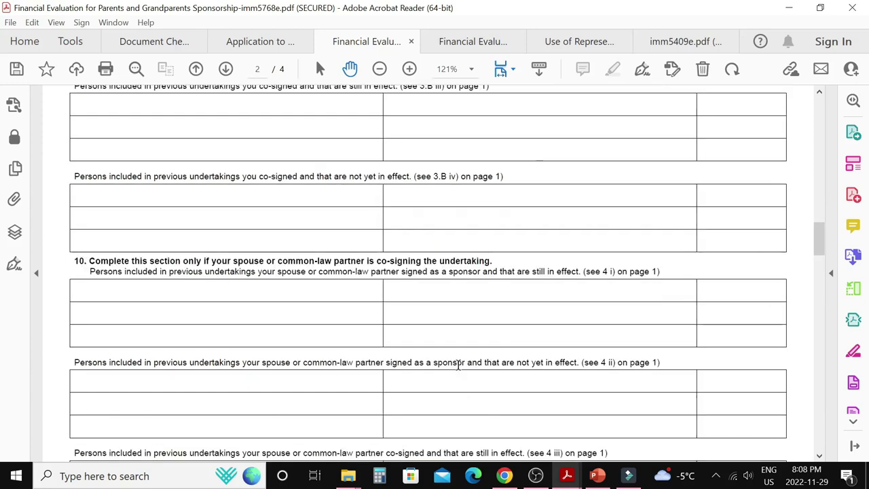
scroll(459, 365, "down", 4)
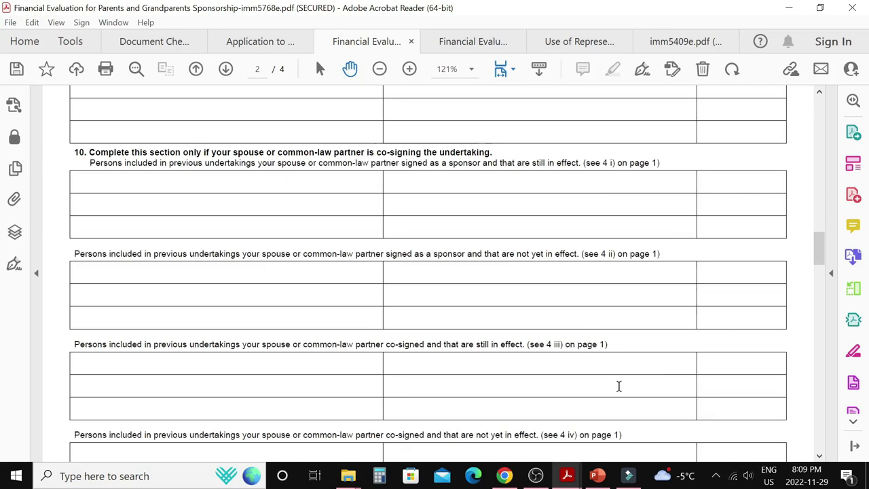
scroll(618, 385, "down", 2)
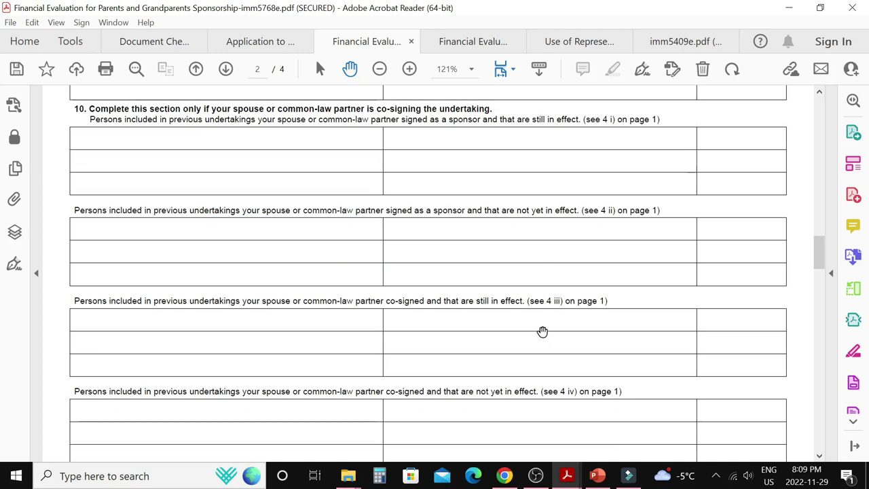
scroll(542, 331, "down", 5)
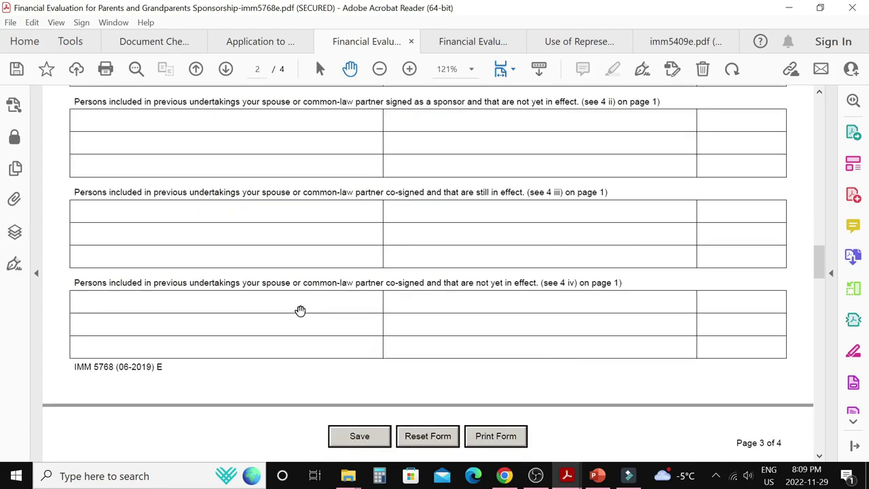
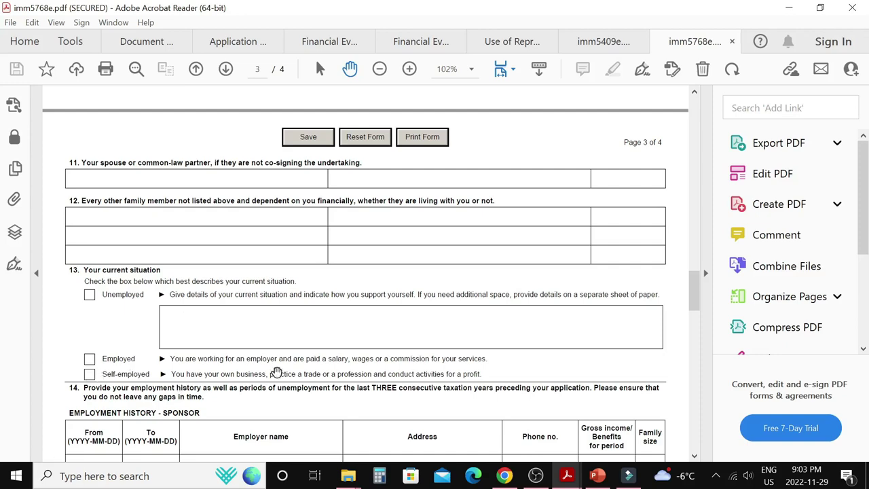
Step: In the sponsor's employment history, set the family size to 5 for the period starting 2022-01-01 and 3 for the period starting 2019-01-01
scroll(276, 368, "down", 3)
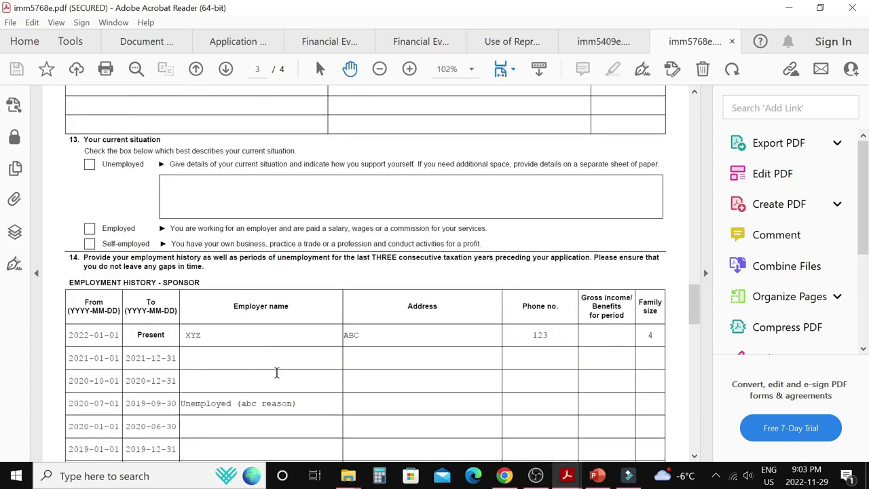
scroll(272, 369, "down", 2)
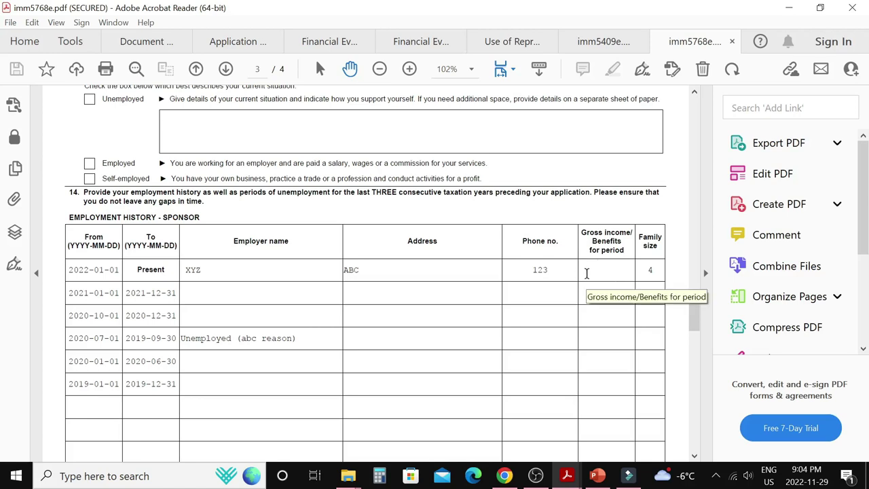
left_click(649, 272)
type("4")
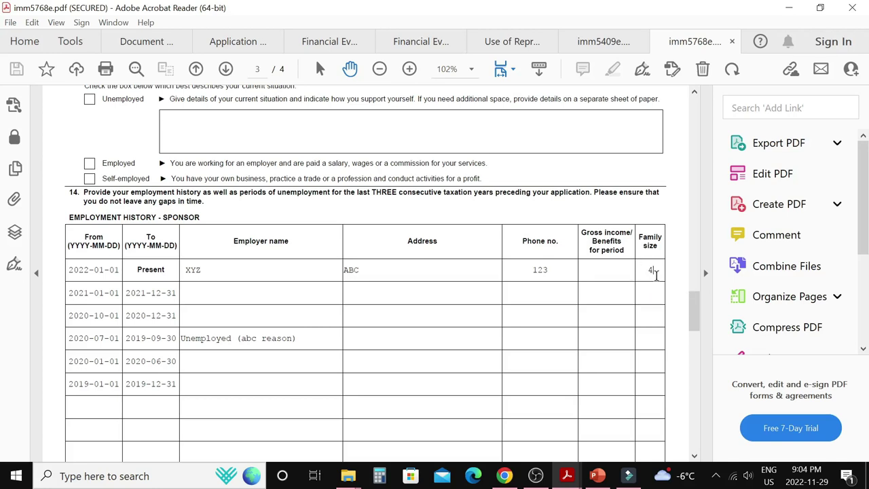
key("BackSpace")
type("5")
left_click(640, 289)
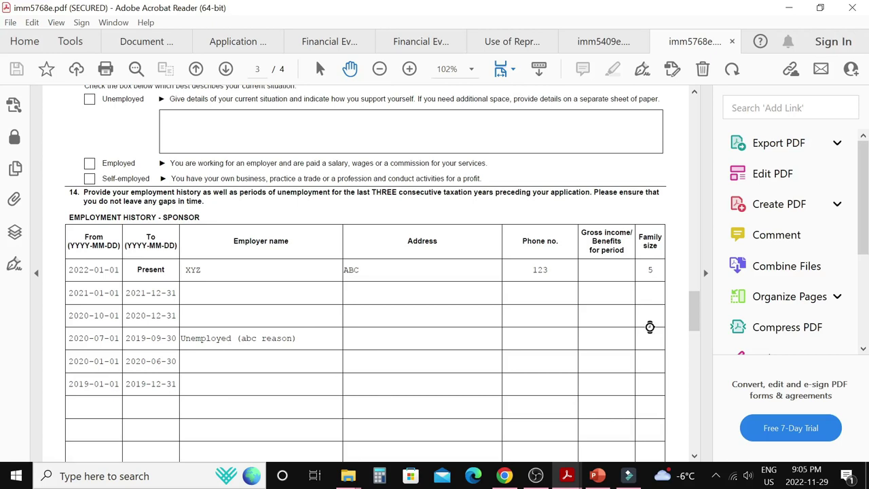
left_click(651, 384)
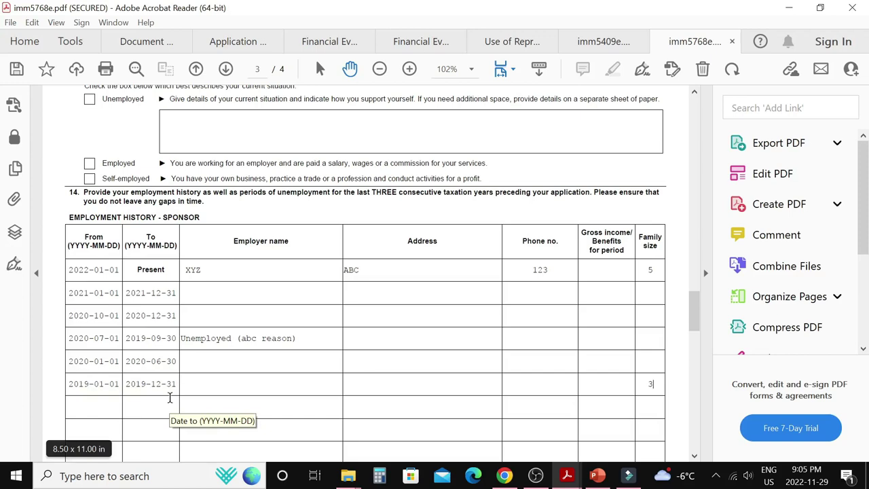
Step: Review the partner's current situation, the co-signer's statement of consent and the co-signer's employment history in questions 15 to 17
scroll(236, 390, "down", 2)
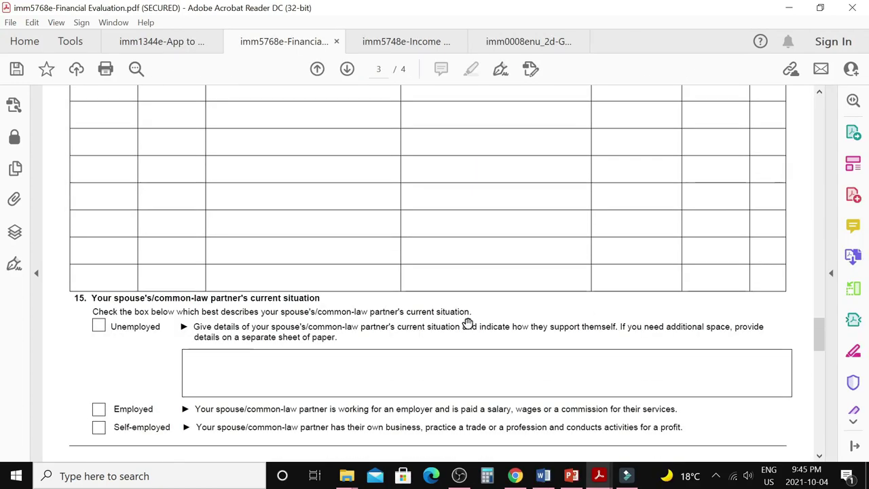
scroll(465, 321, "down", 1)
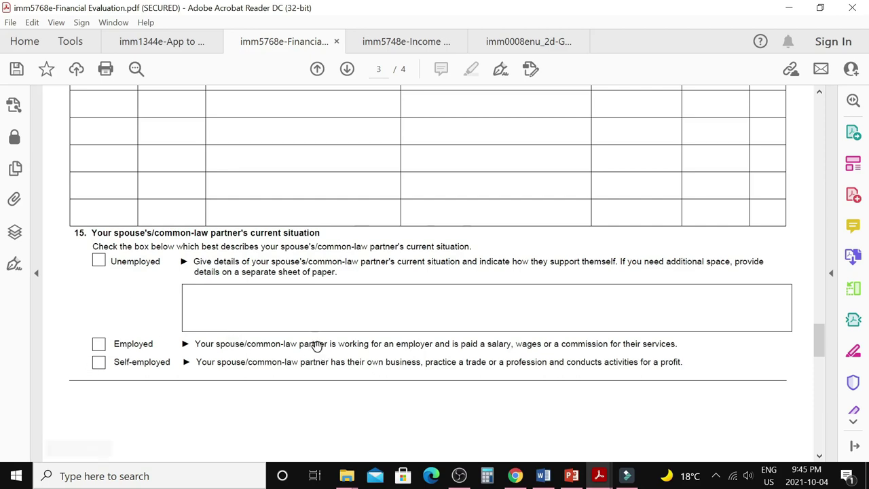
scroll(316, 340, "down", 3)
scroll(316, 335, "down", 2)
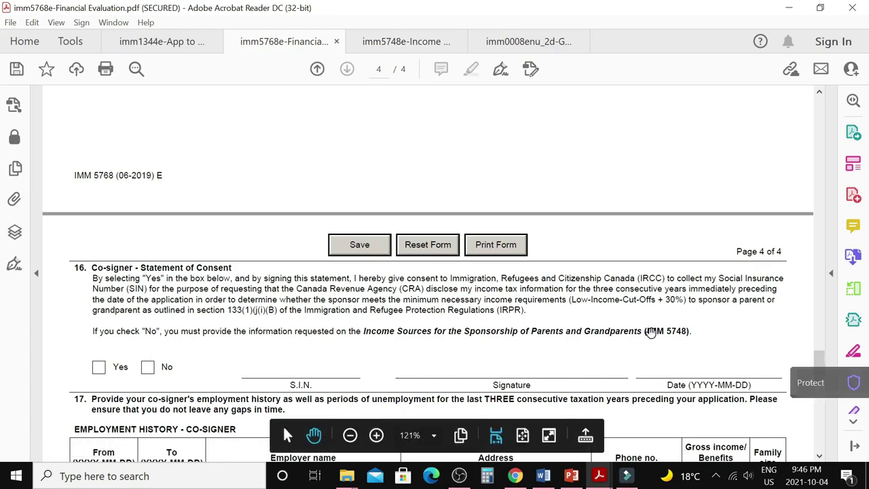
scroll(626, 333, "down", 8)
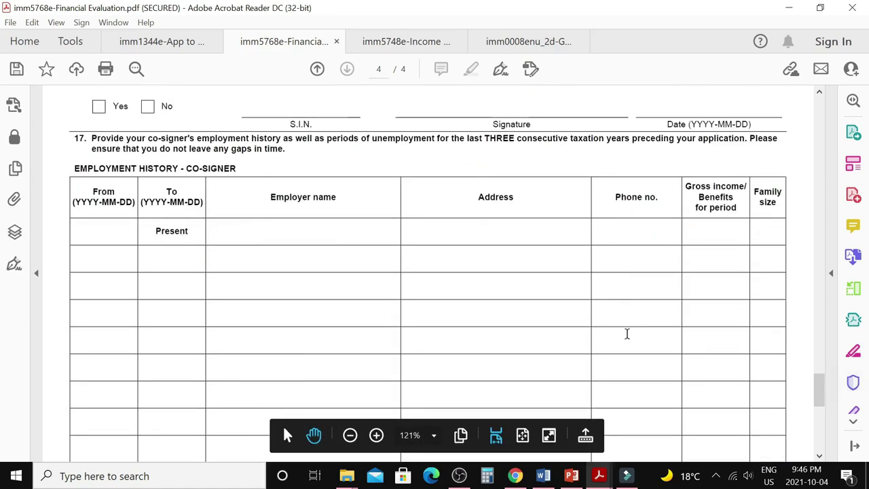
scroll(627, 333, "down", 1)
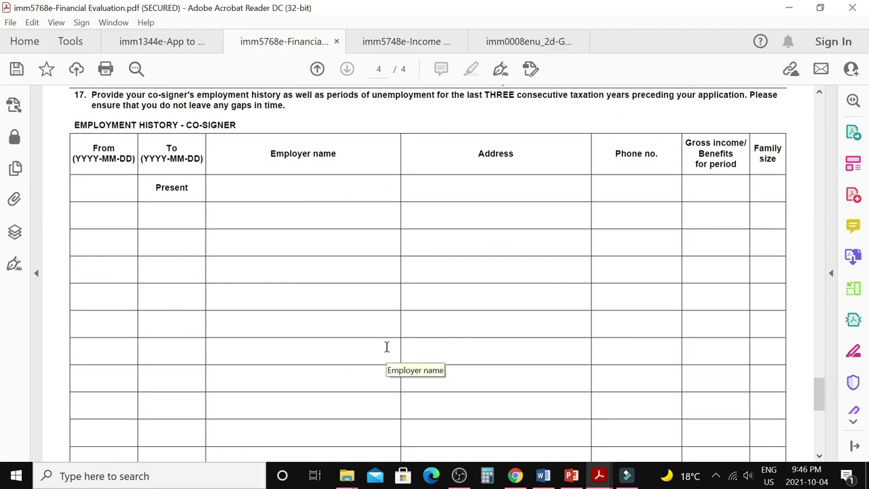
scroll(390, 339, "down", 2)
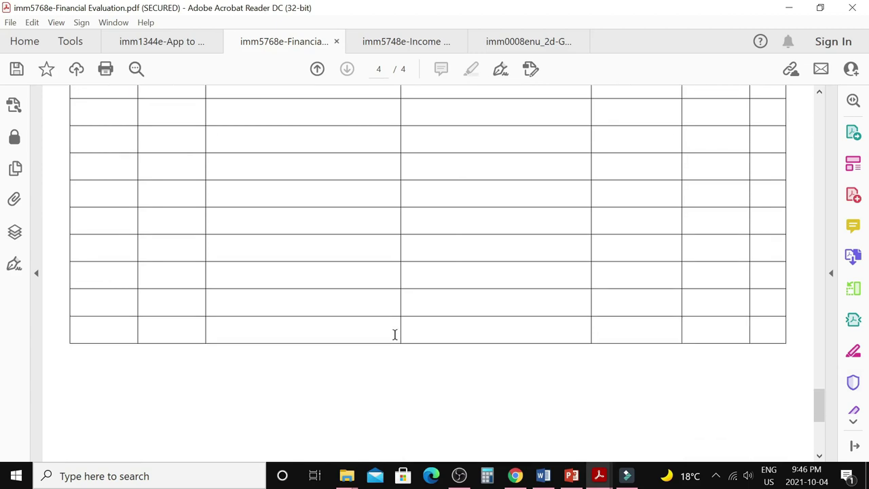
scroll(395, 333, "up", 4)
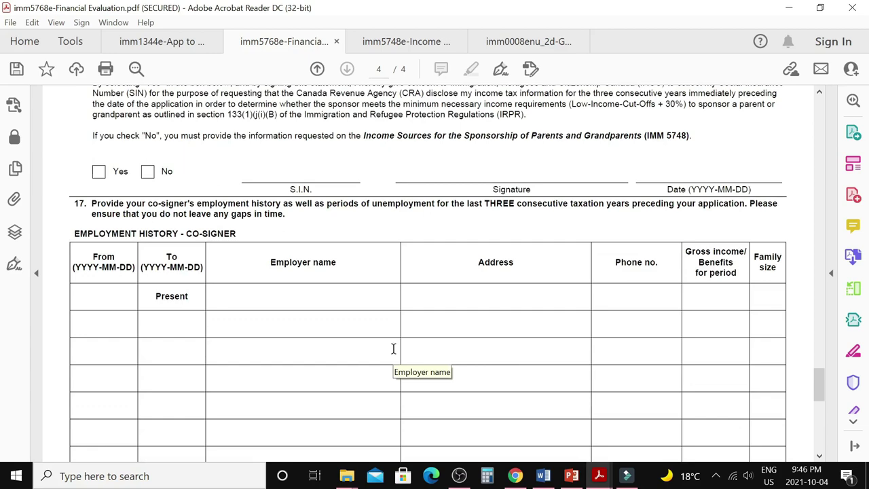
Step: Compare the sponsor's statement of consent in question 8 with the co-signer's statement of consent in question 16
scroll(596, 177, "up", 15)
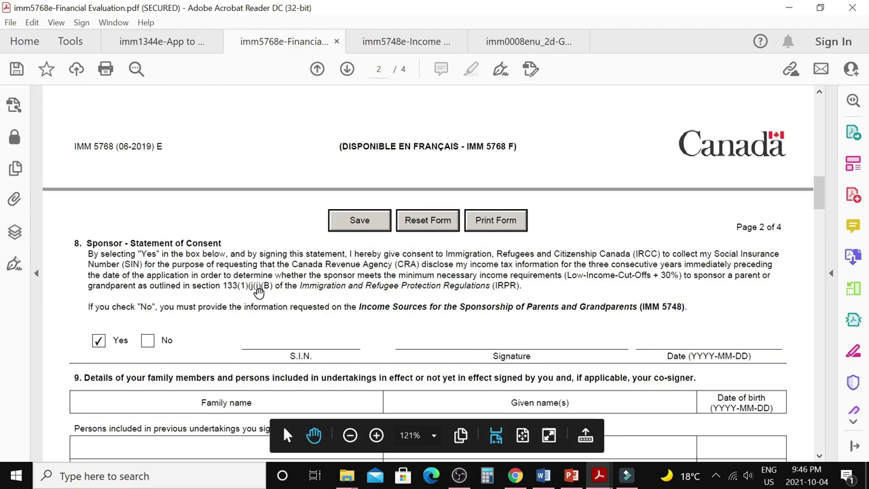
scroll(494, 318, "down", 3)
scroll(450, 331, "down", 20)
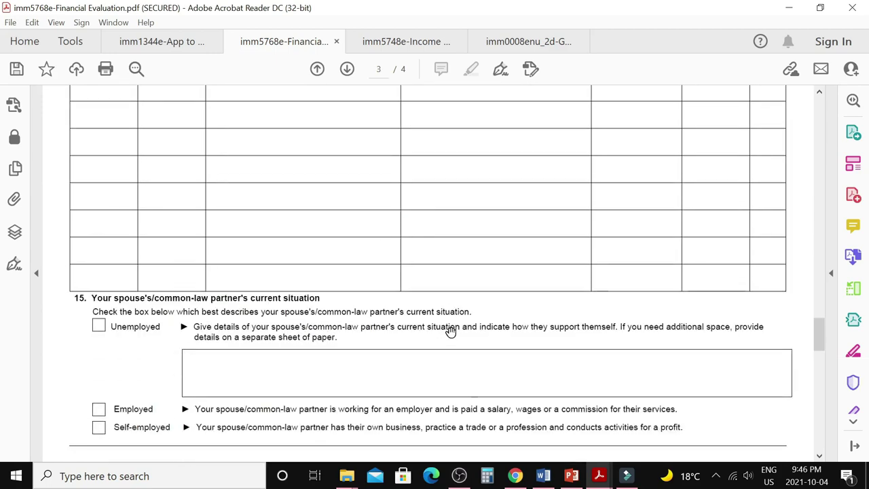
scroll(450, 331, "down", 5)
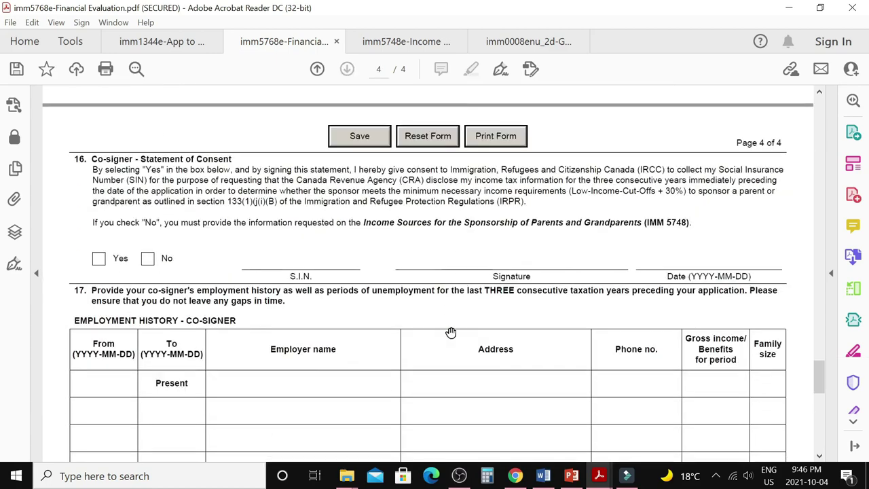